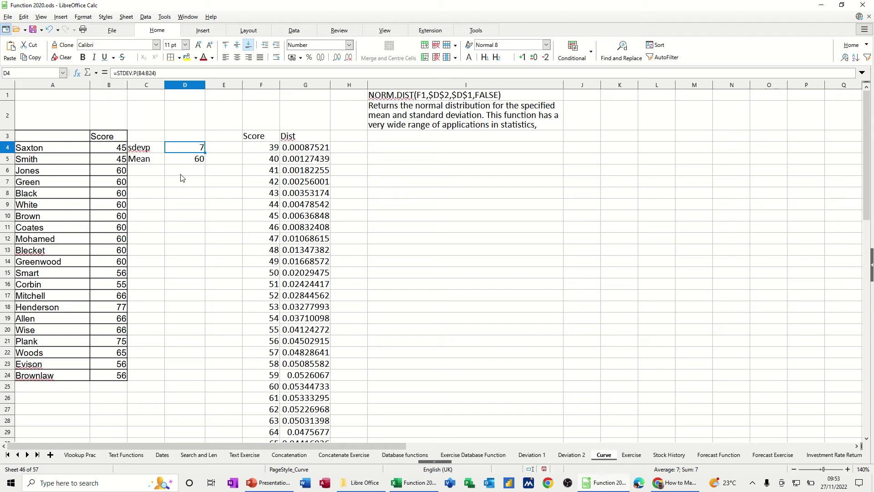
Enter =STDEV.P(B4:B24) in D6 to get the scores' population standard deviation, 7.454473
left_click(181, 172)
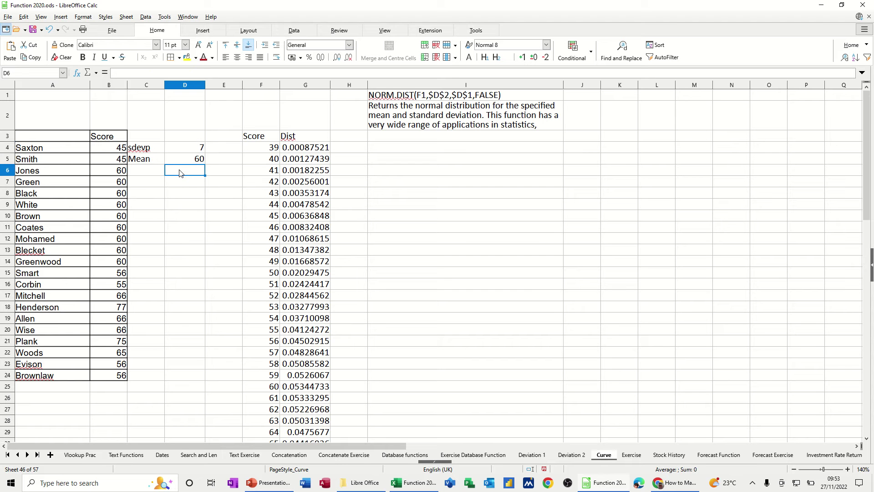
type("=stdev")
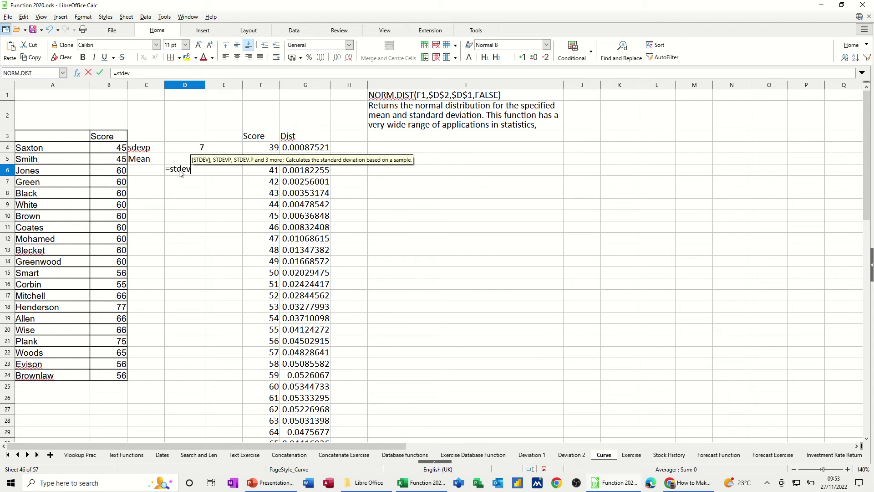
type(".p(")
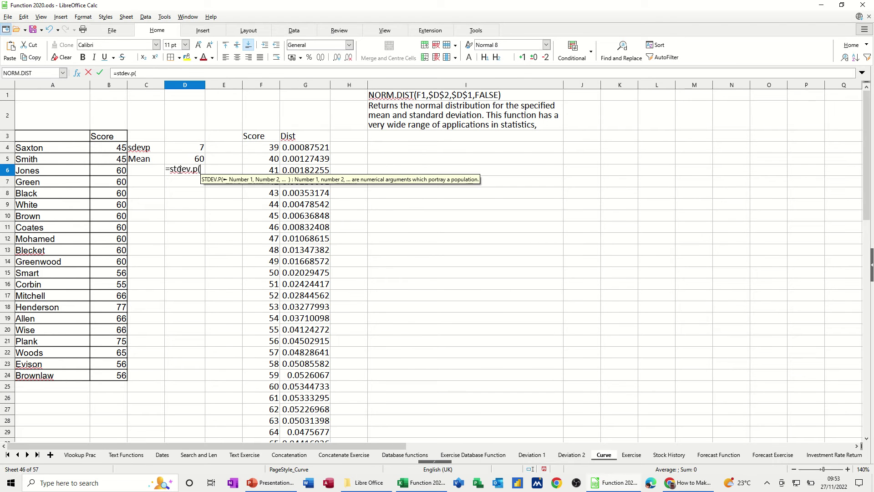
left_click_drag(120, 148, 118, 375)
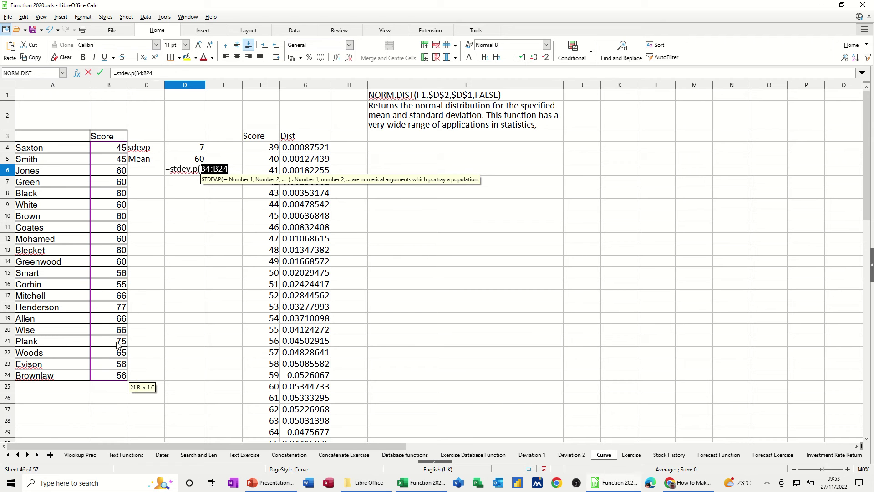
left_click(99, 72)
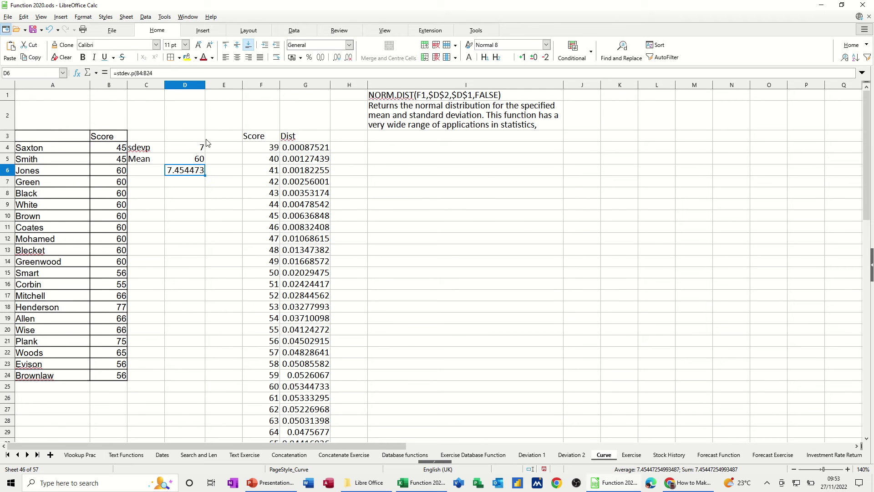
Enter =AVERAGE(B4:B24) in D7, fixing the misspelled function name, giving 60.38095
left_click(180, 183)
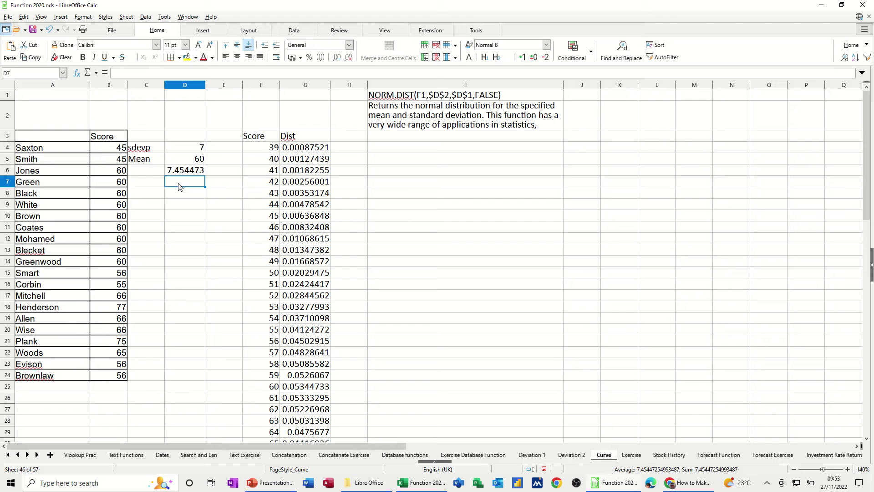
type("=ave")
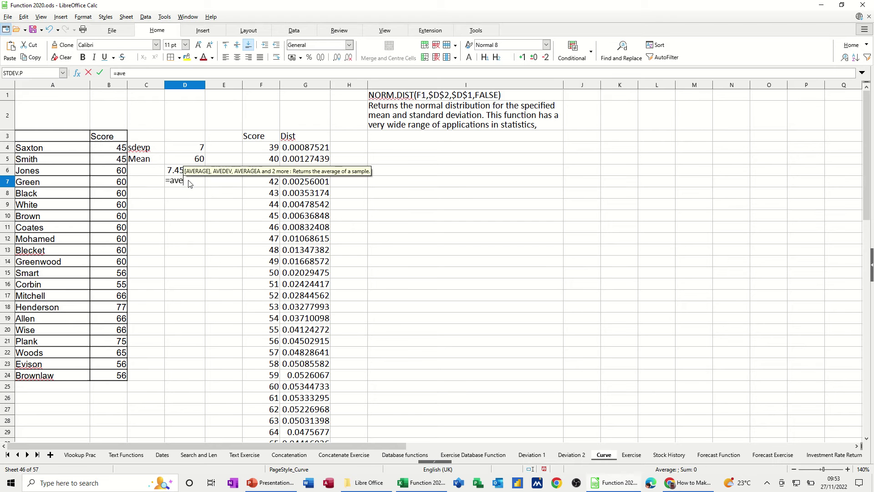
type("rgae(")
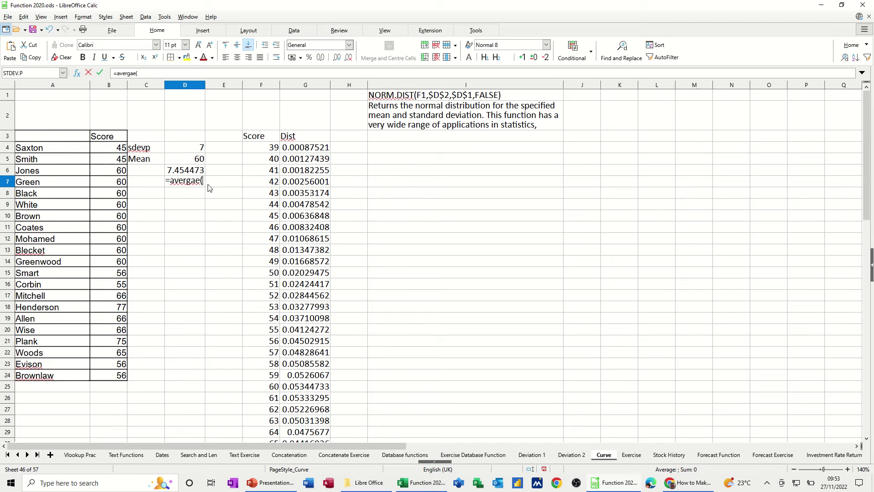
key("BackSpace")
key("BackSpace")
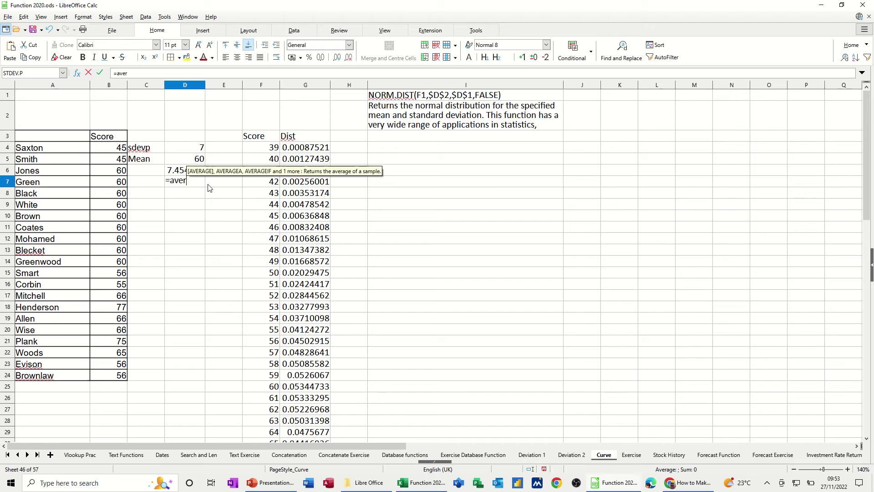
type("age(")
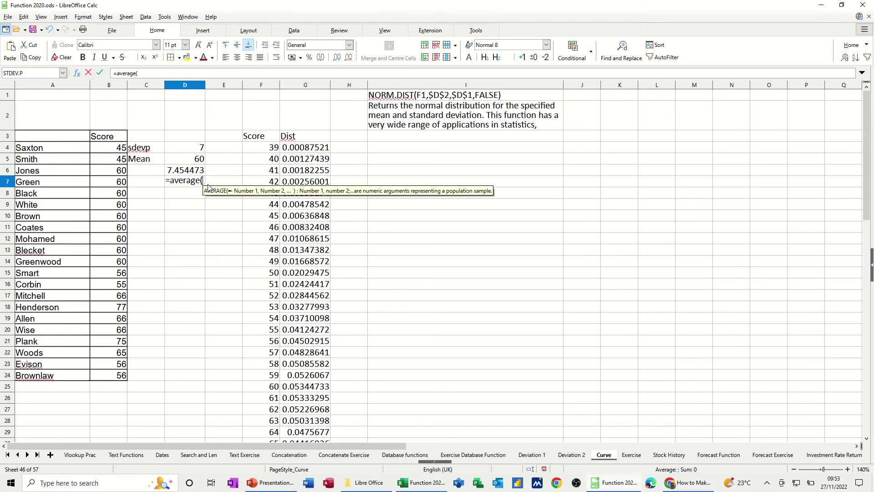
left_click_drag(121, 149, 119, 375)
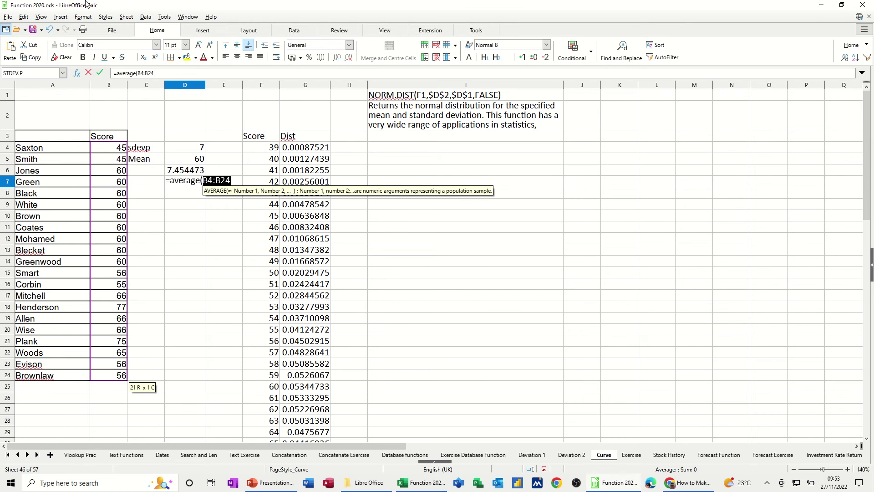
left_click(99, 75)
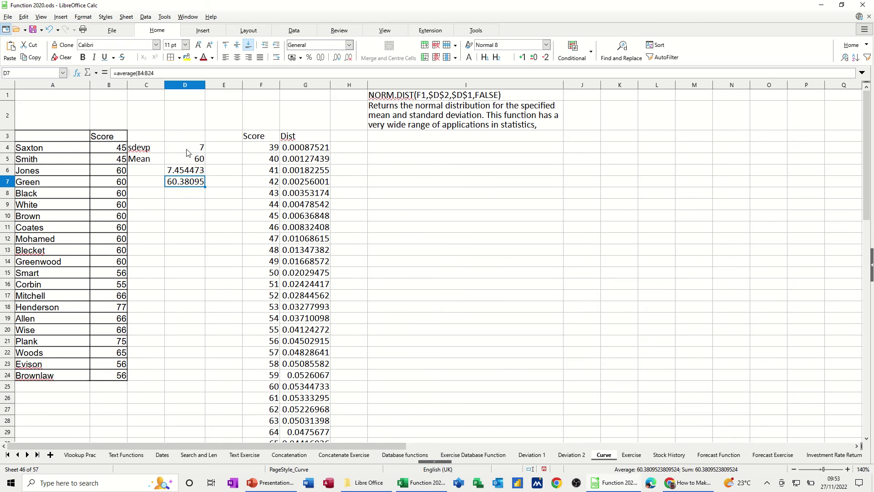
Clear D6 and D7, then check the Dist values down to row 46
left_click(183, 176)
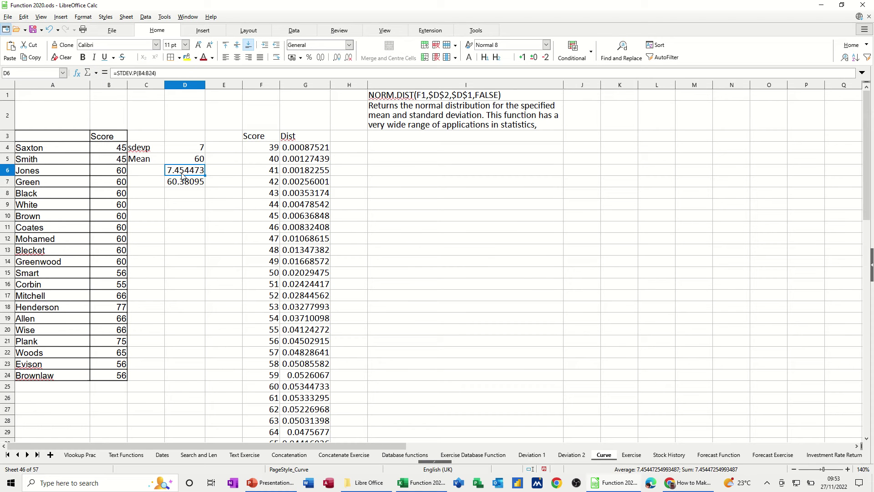
key("Delete")
left_click(182, 182)
key("Delete")
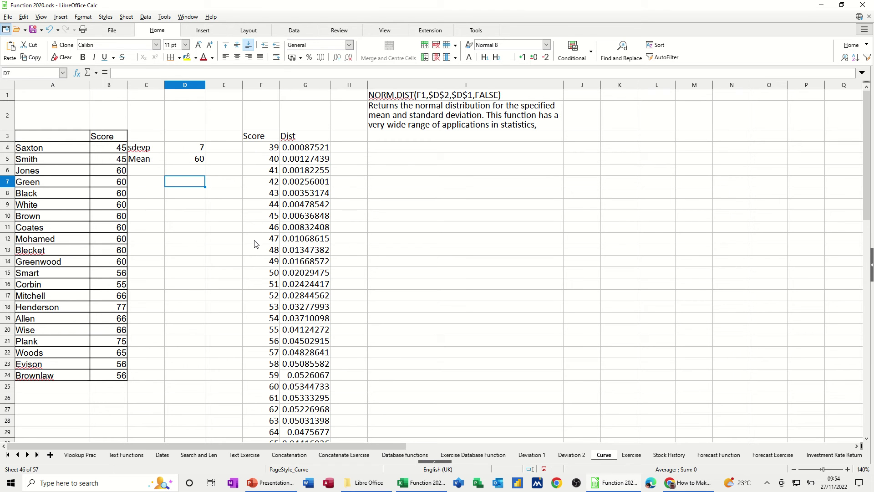
scroll(253, 285, "down", 1)
scroll(254, 284, "down", 7)
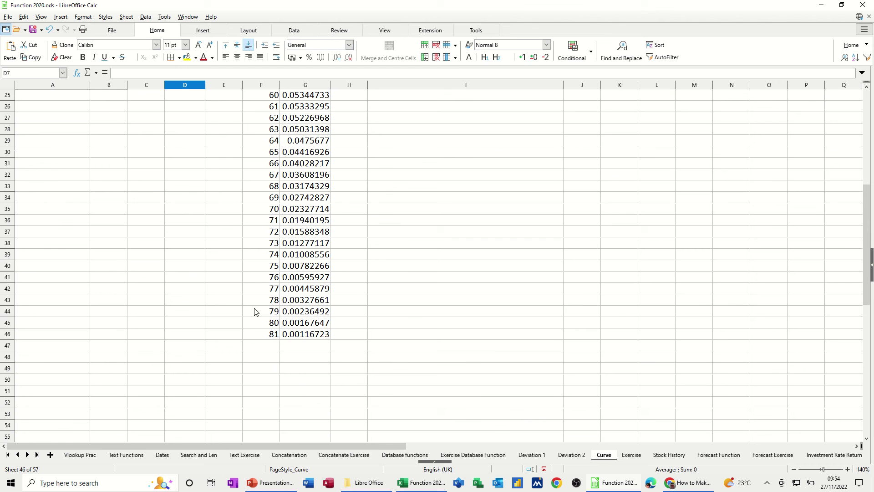
scroll(263, 303, "up", 8)
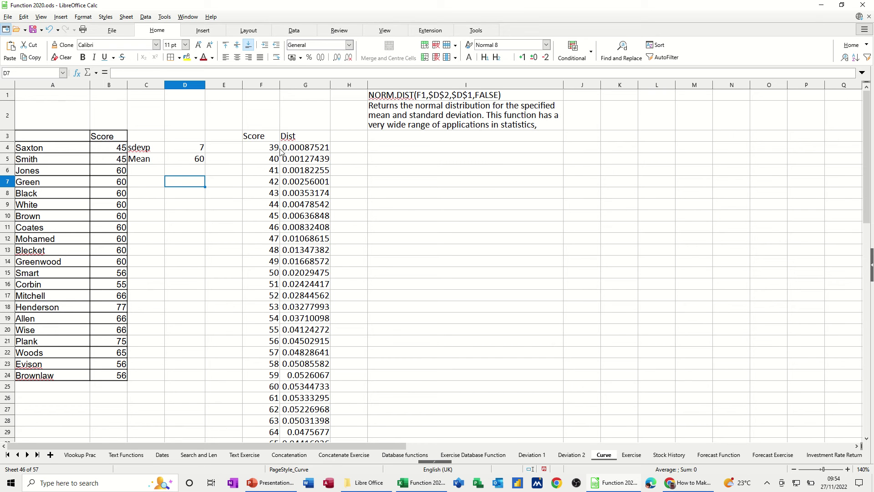
Enter =NORM.DIST(F4,$D$5,$D$4,0) in I4, returning 0.000875205789107736
left_click(420, 152)
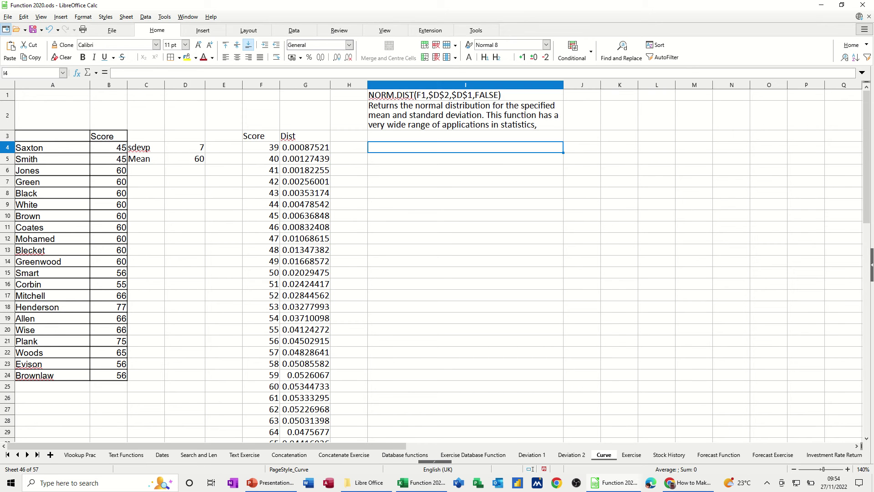
type("=")
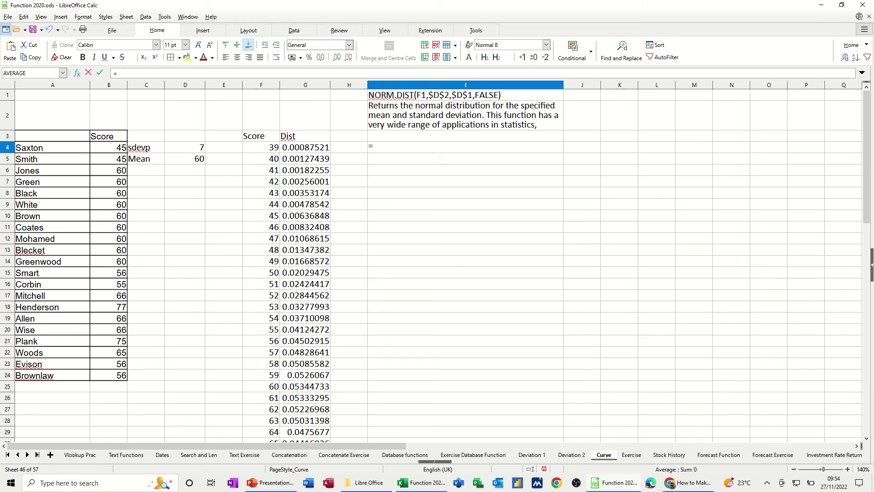
type("norm")
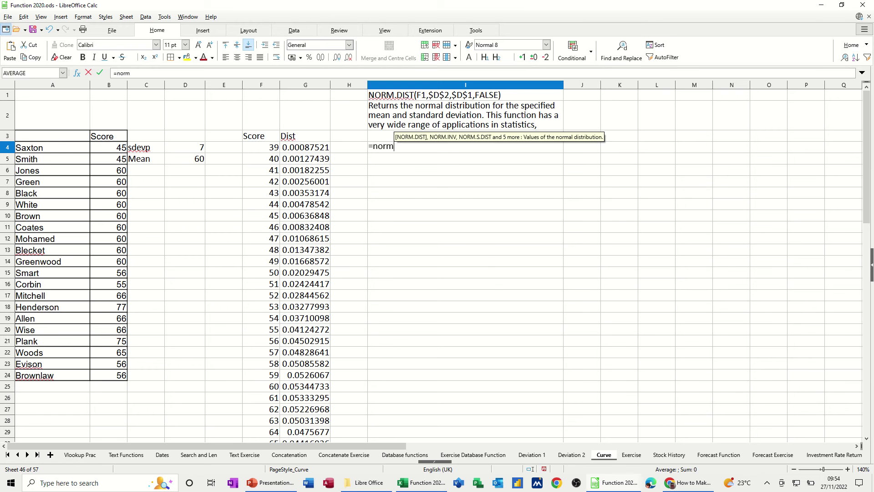
type(".dist")
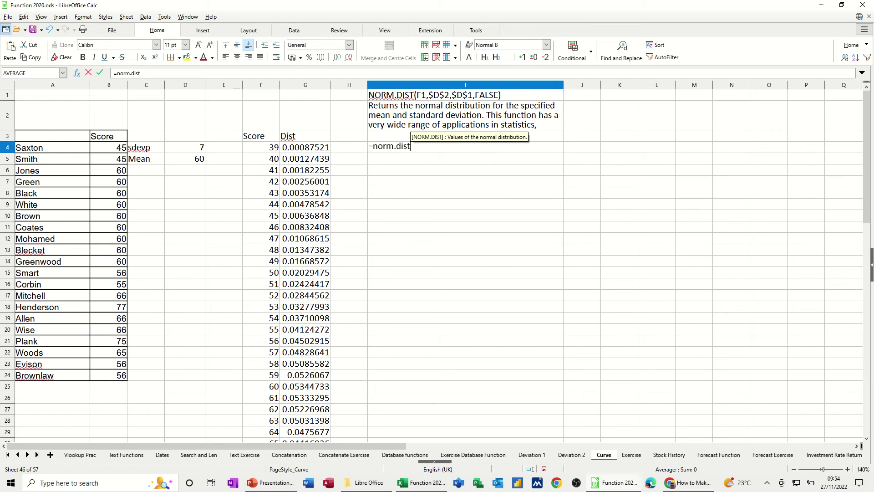
type("(")
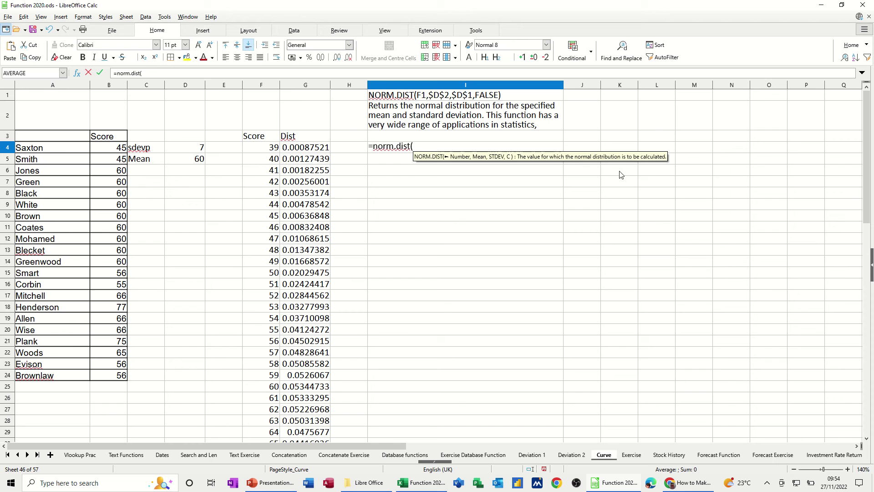
left_click(263, 151)
type(",")
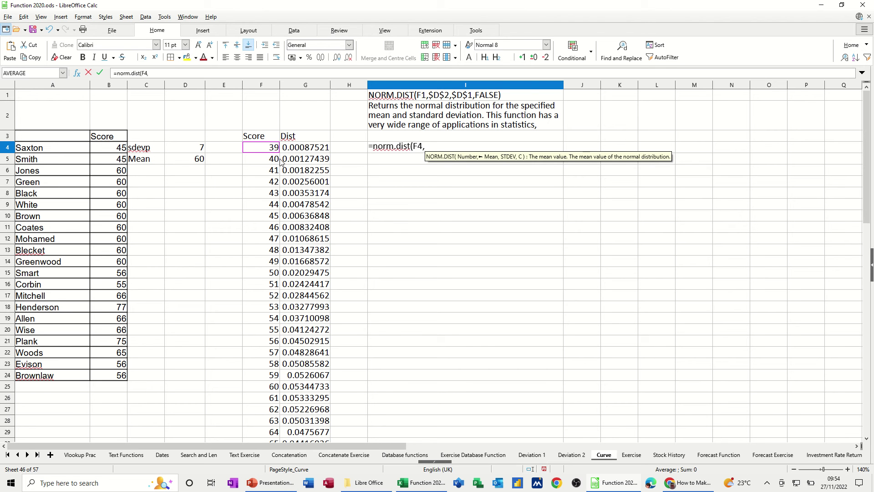
left_click(183, 163)
key("F4")
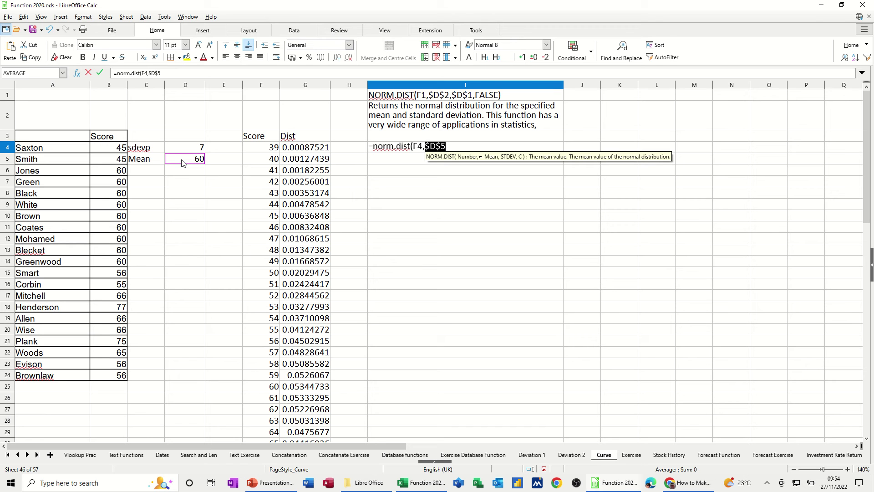
type(",")
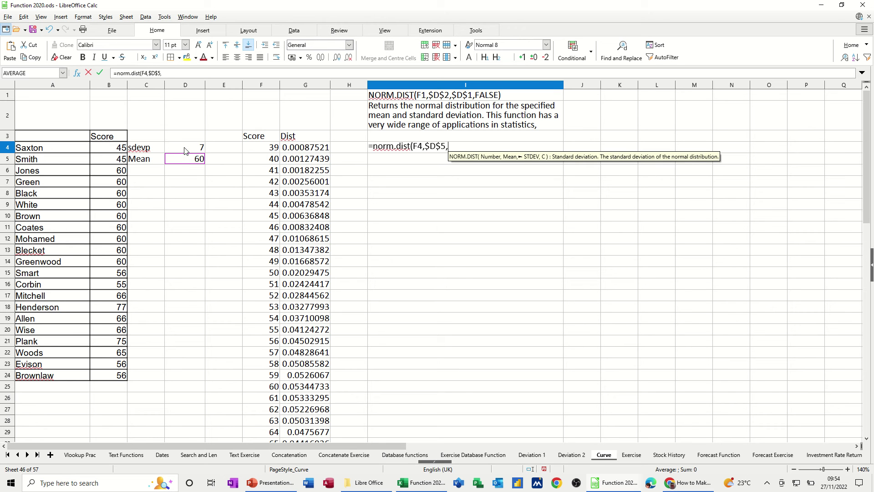
left_click(185, 151)
key("F4")
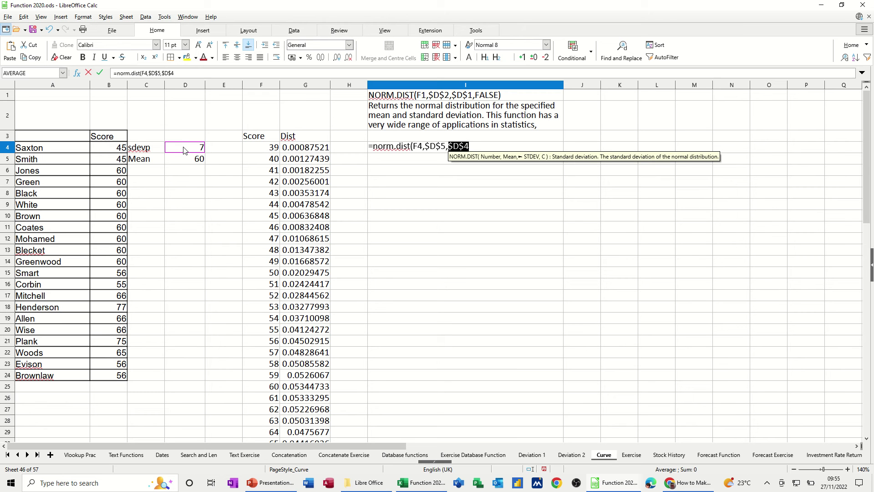
type(",")
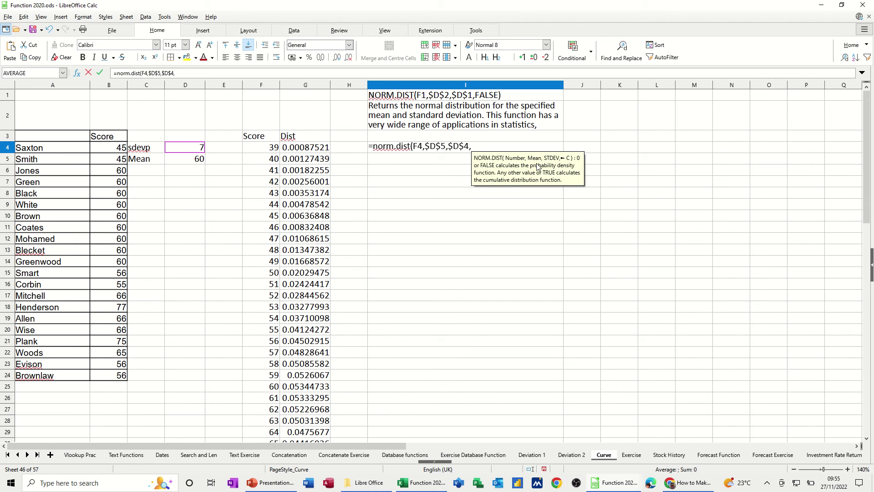
type("0")
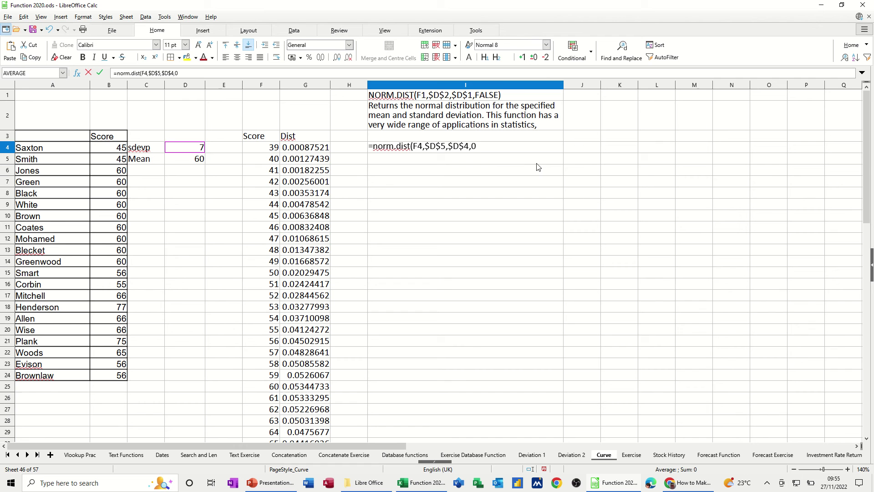
type(")")
left_click(100, 74)
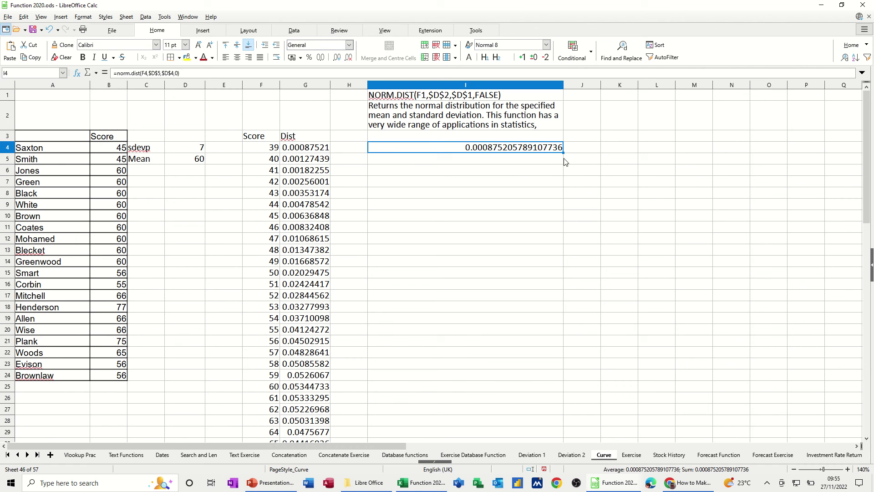
Fill I4's formula down to I13, trim its decimal places, then clear I4:I13
left_click_drag(563, 153, 572, 253)
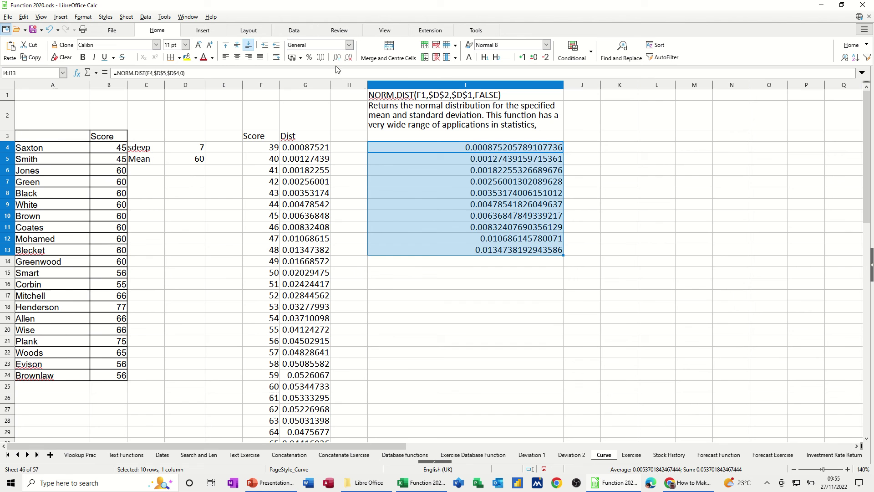
left_click(348, 59)
left_click(348, 59)
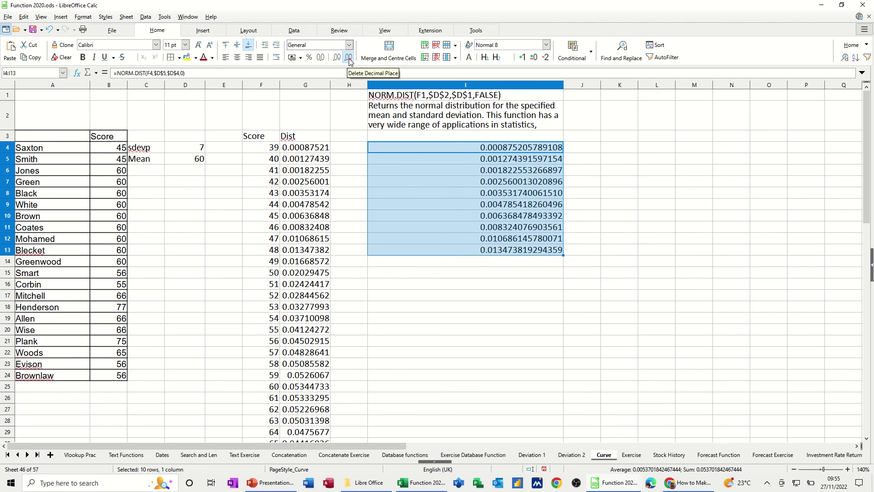
left_click(348, 58)
left_click(348, 59)
left_click(348, 59)
left_click(349, 58)
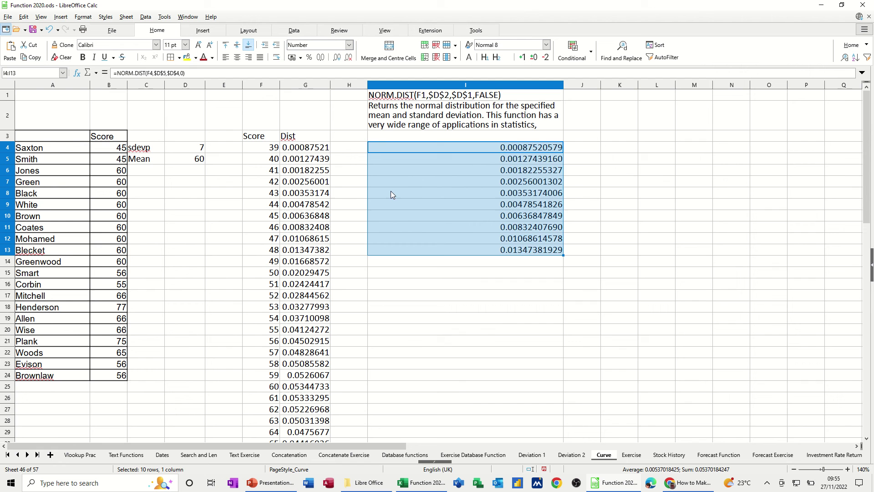
key("Delete")
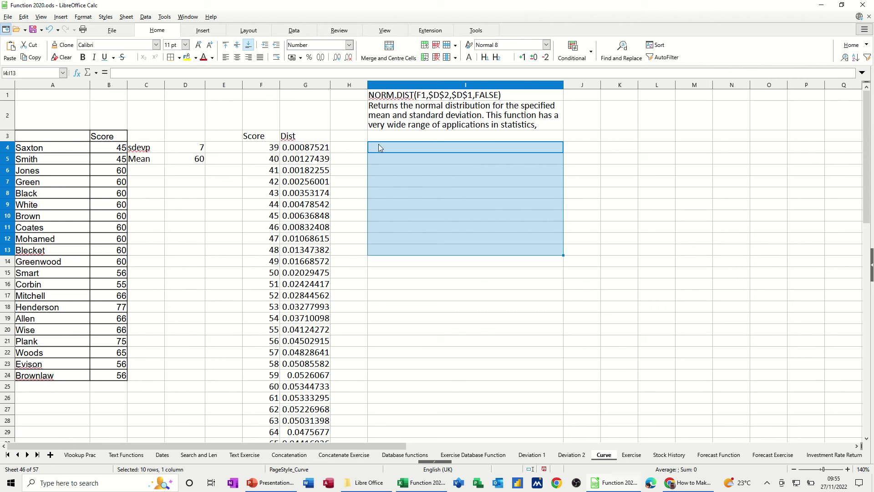
left_click(378, 145)
Select the Score and Dist data in F4:G46
left_click(264, 150)
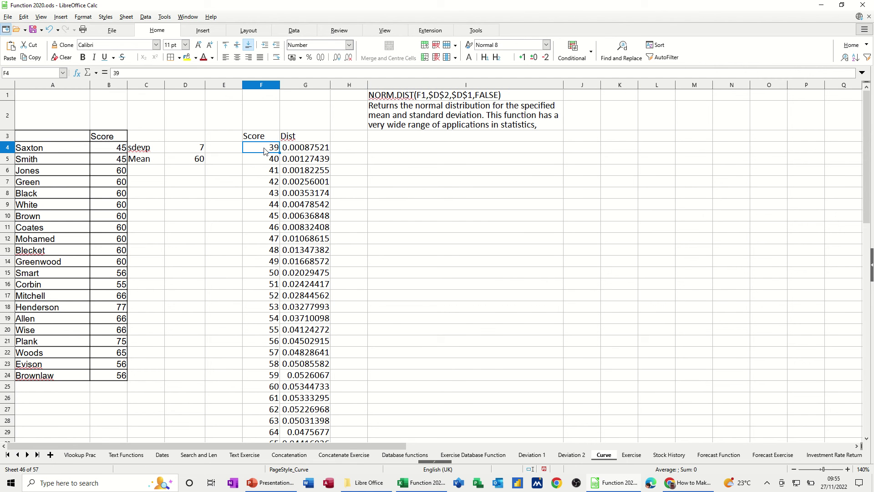
left_click(259, 163)
left_click(265, 152)
left_click_drag(260, 148, 301, 159)
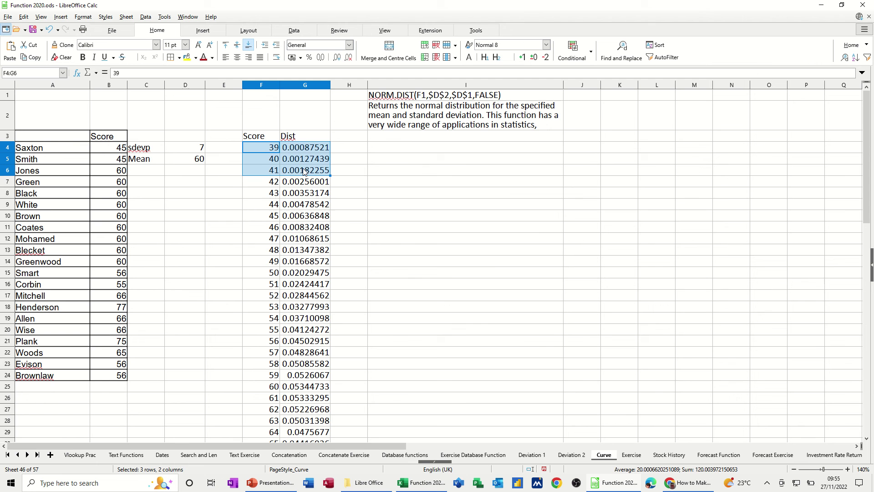
left_click_drag(303, 173, 325, 432)
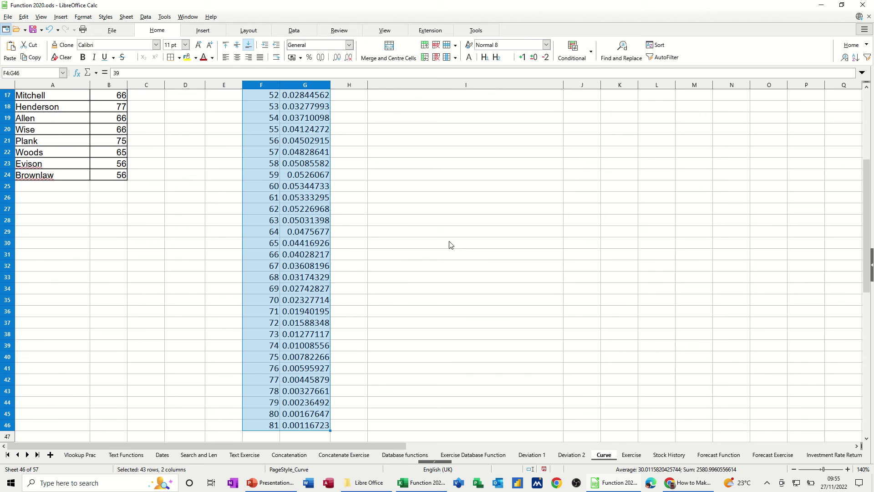
scroll(435, 221, "up", 5)
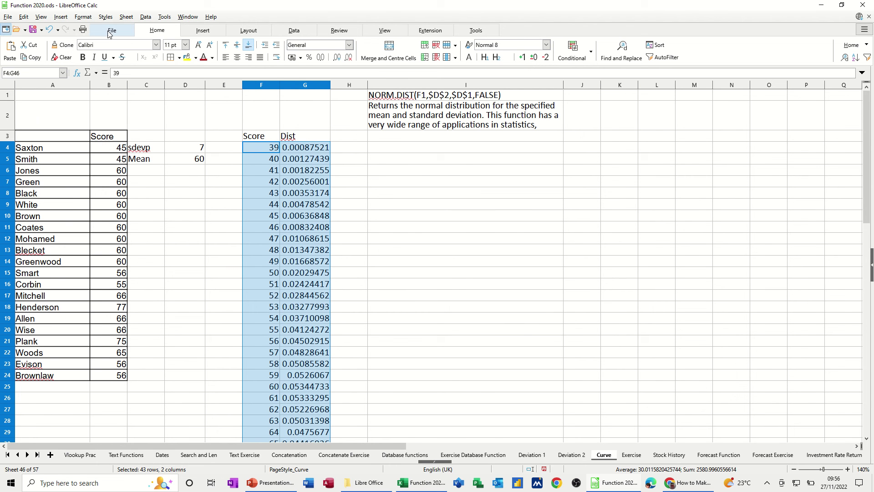
Insert a chart from the selection as an X-Y (Scatter) type
left_click(202, 31)
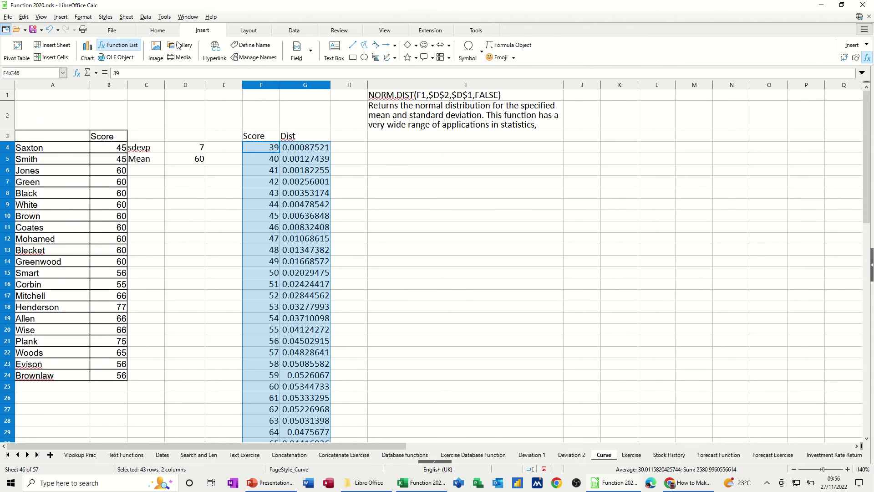
left_click(88, 51)
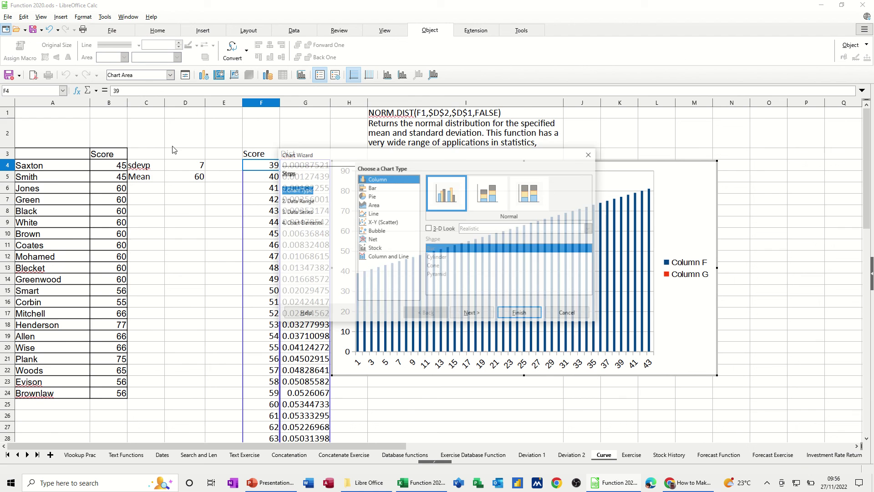
left_click(376, 223)
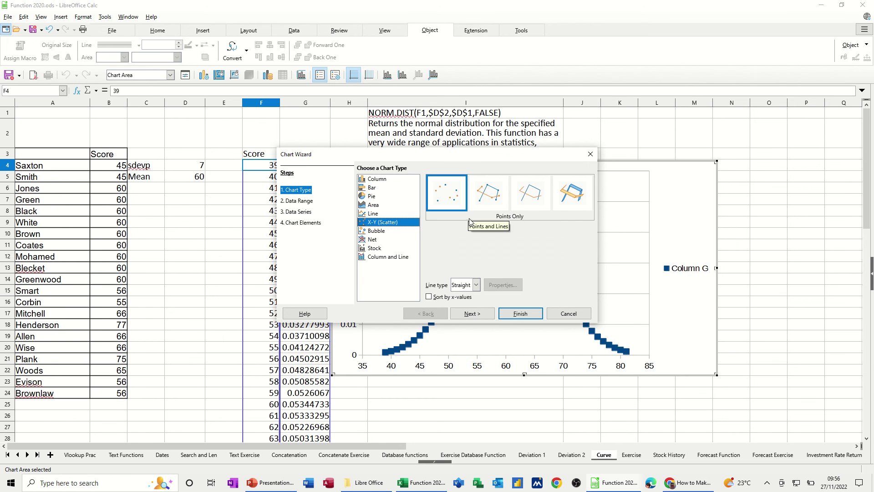
Finish the scatter chart and delete its Column G legend
left_click(520, 314)
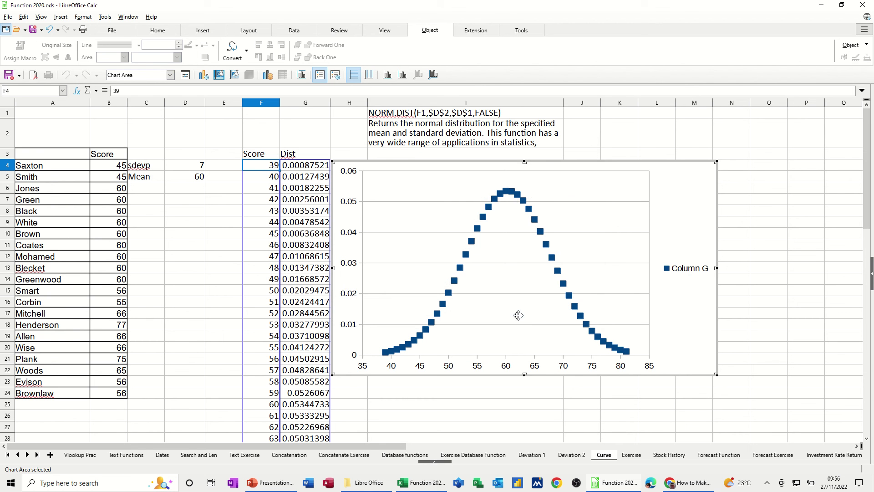
left_click(673, 269)
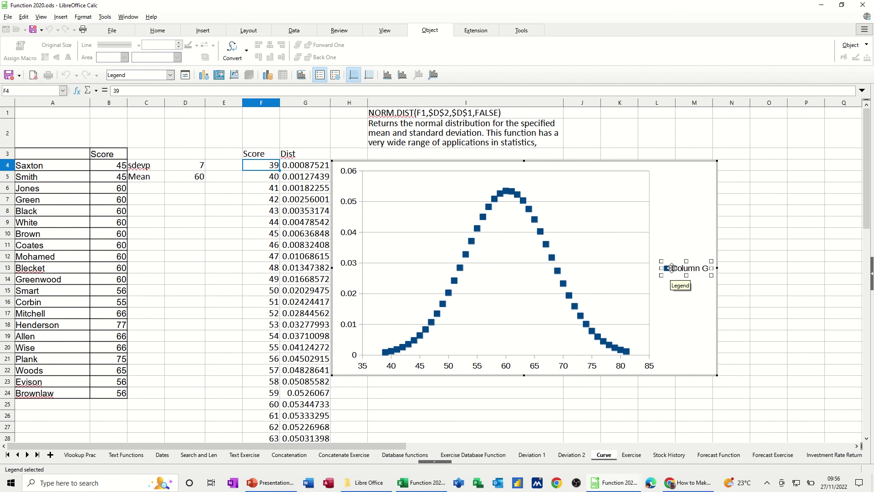
key("Delete")
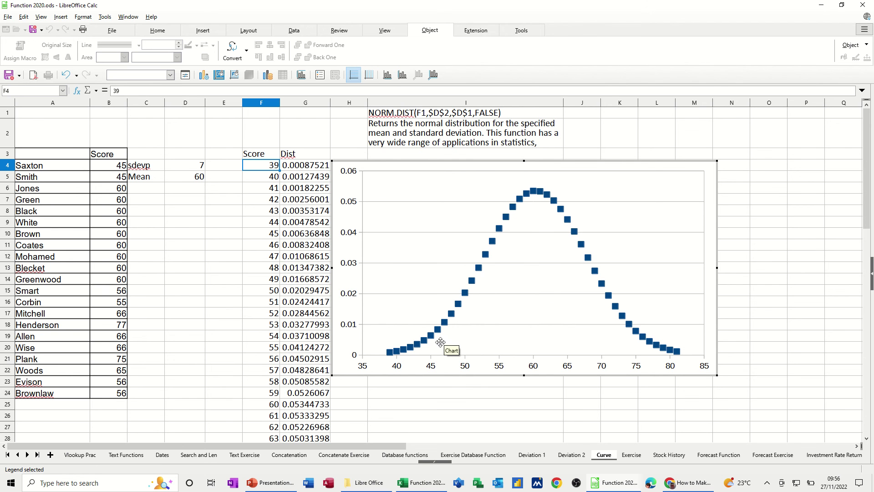
mouse_move(394, 354)
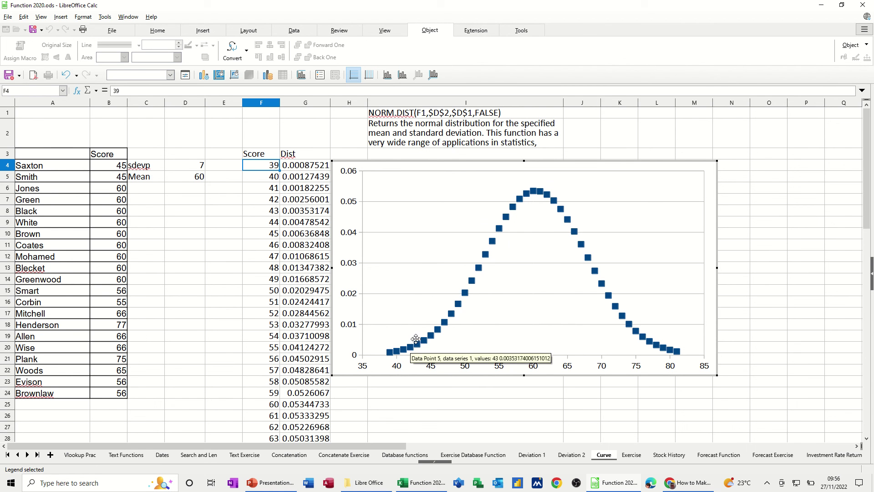